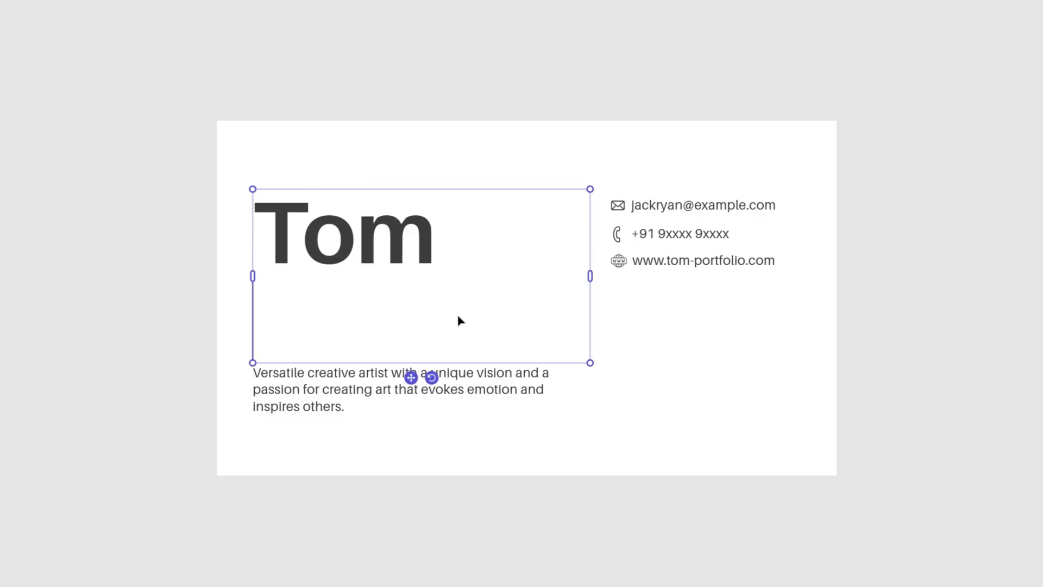
- Add a surname after the first name on the sample card and start editing its email line
text(Blake)
click(677, 214)
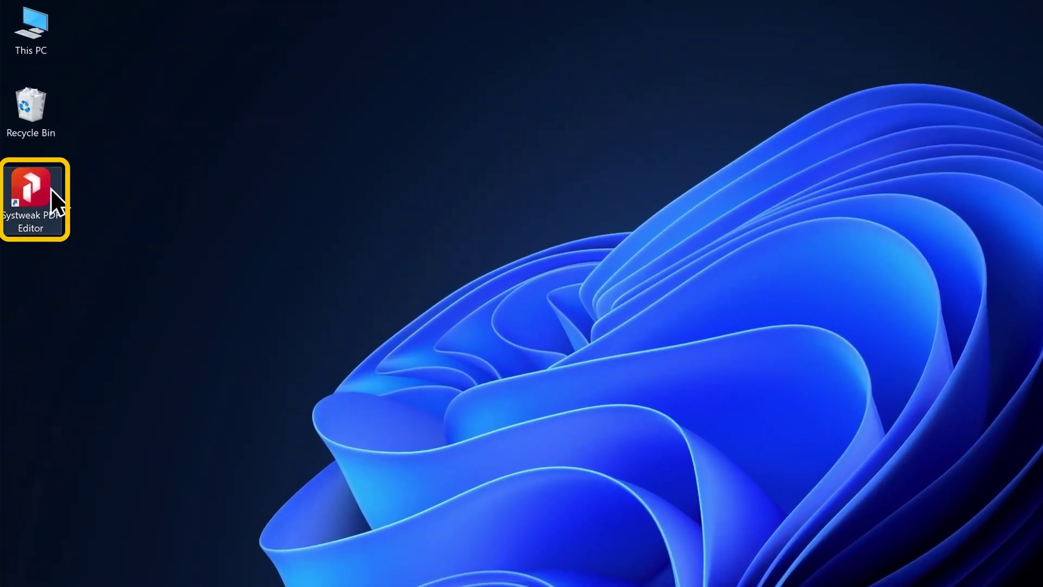
- Launch Systweak PDF Editor and open Invoice.pdf, scrolling through the invoice page
double_click(38, 188)
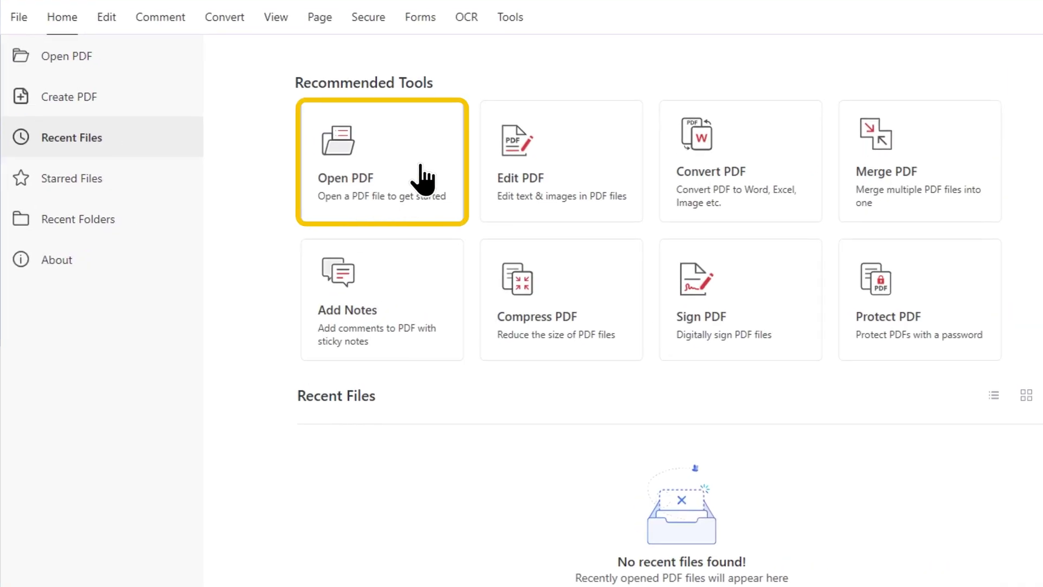
click(420, 162)
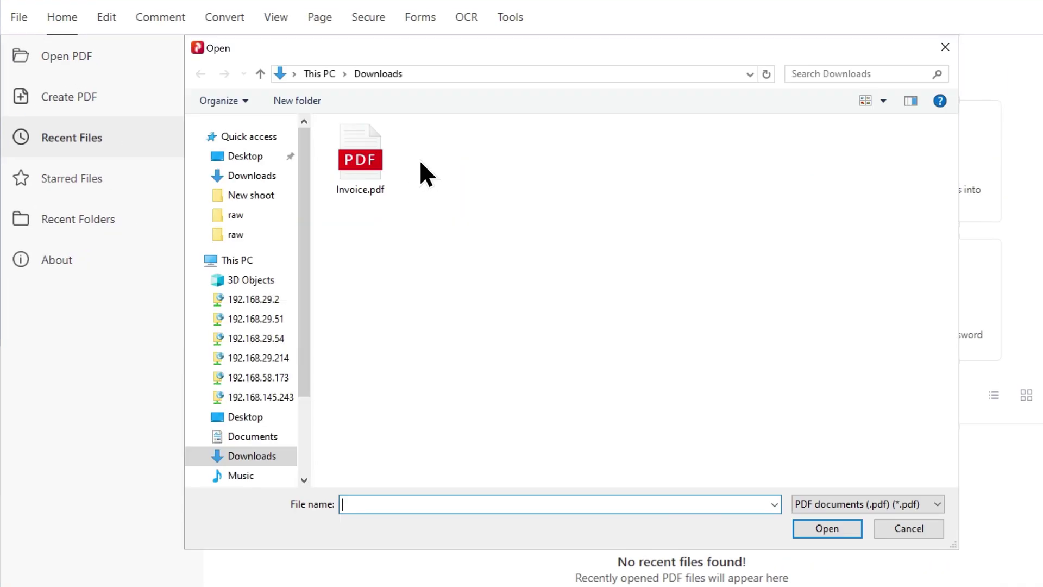
click(361, 171)
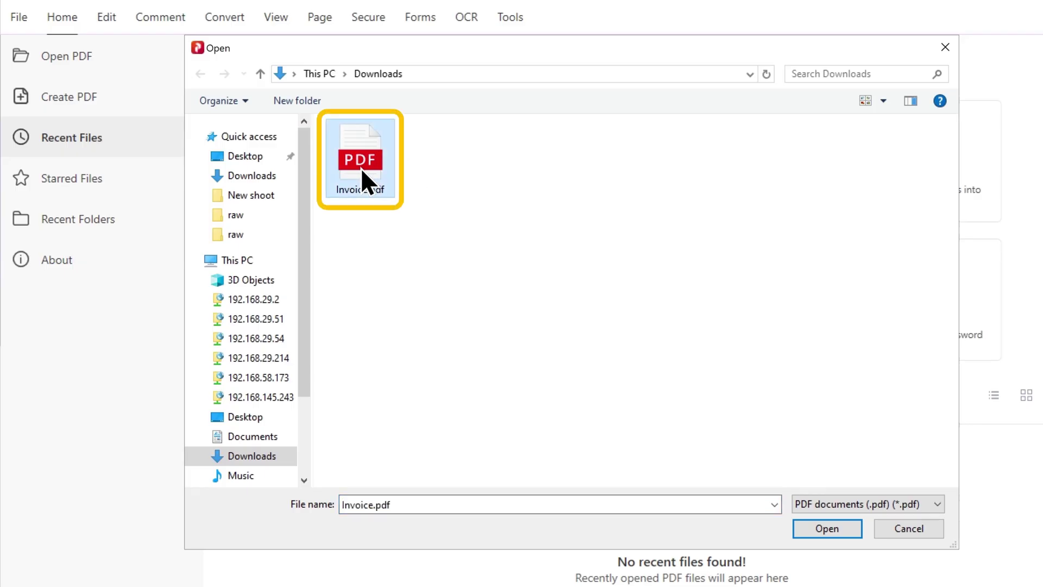
click(816, 530)
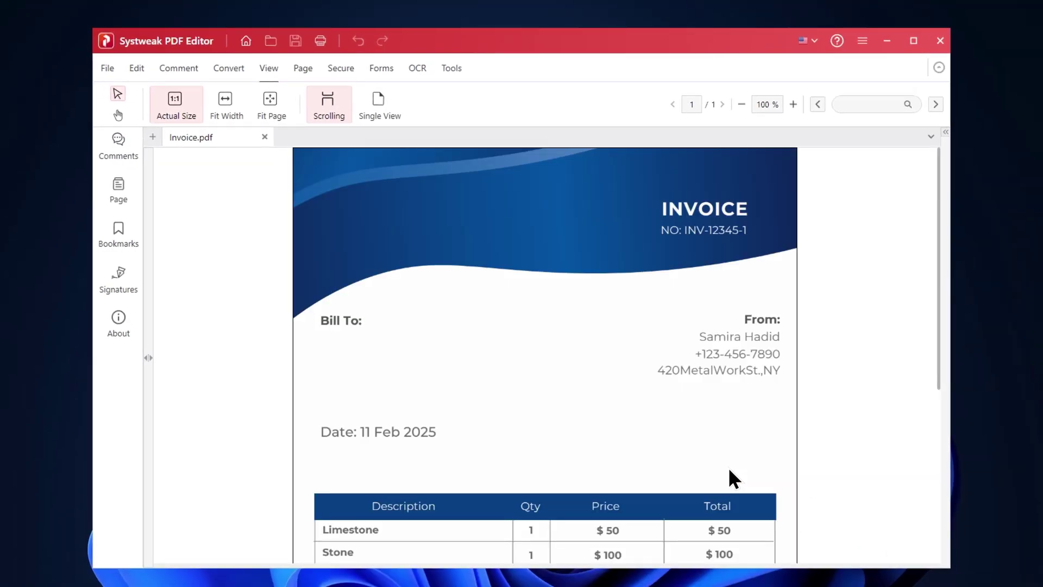
scroll(730, 470, down, 5)
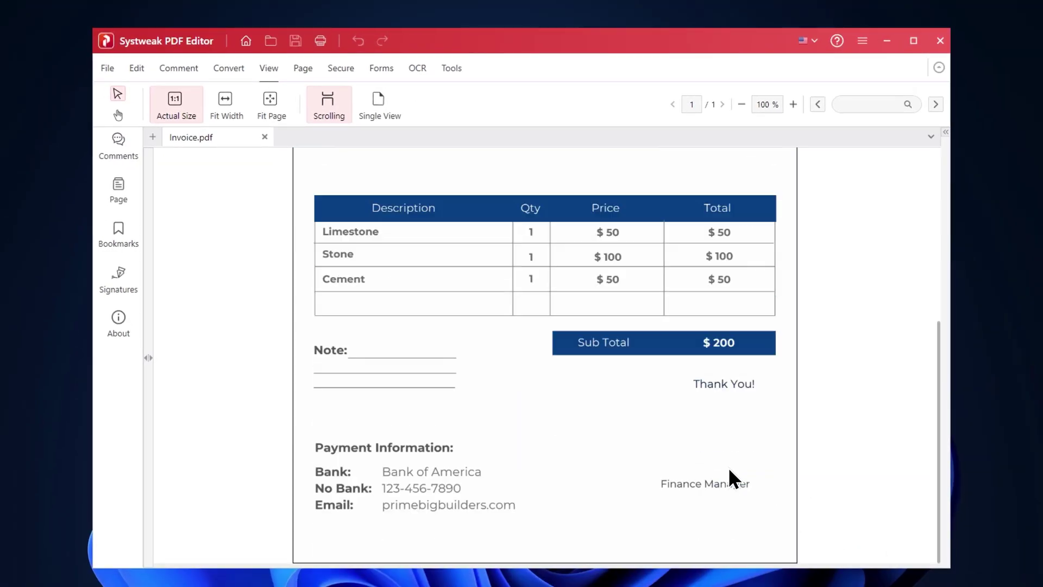
scroll(730, 471, up, 5)
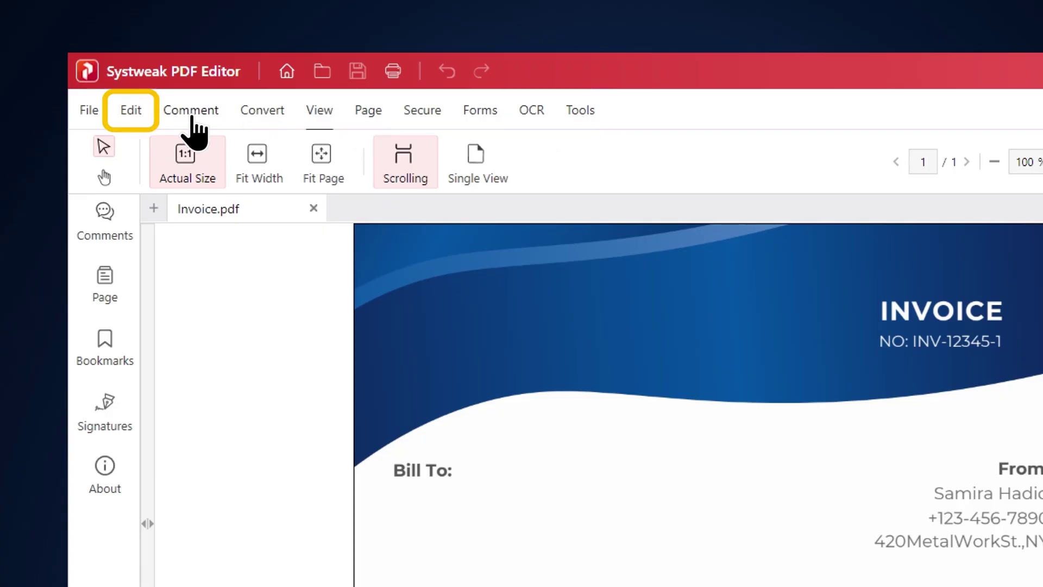
- Switch to the Edit tab to reveal the PDF editing tools
click(130, 110)
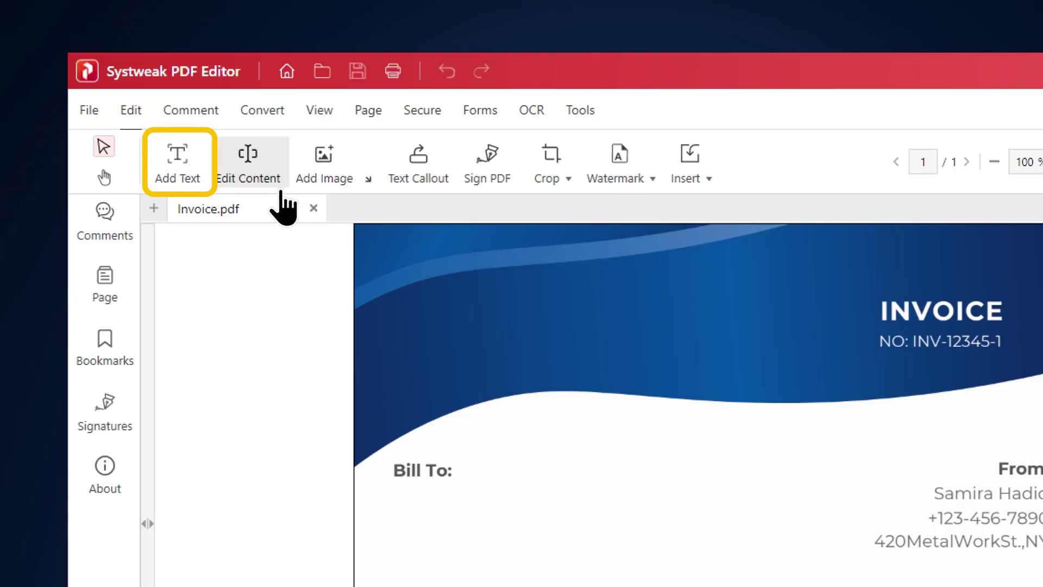
- Add a new text box below Bill To: and paste the client's name, phone and address
click(175, 177)
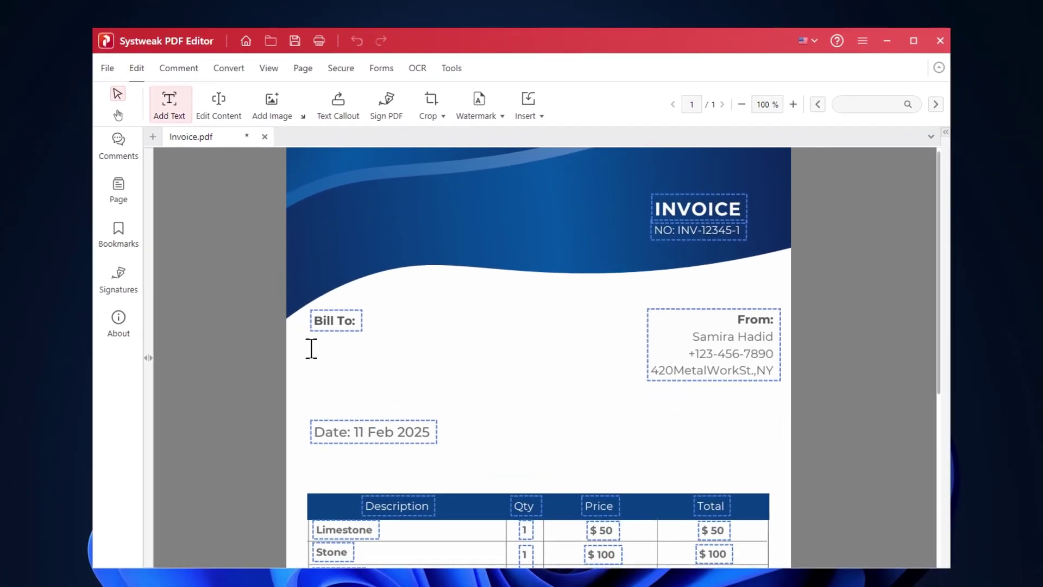
click(316, 346)
click(316, 348)
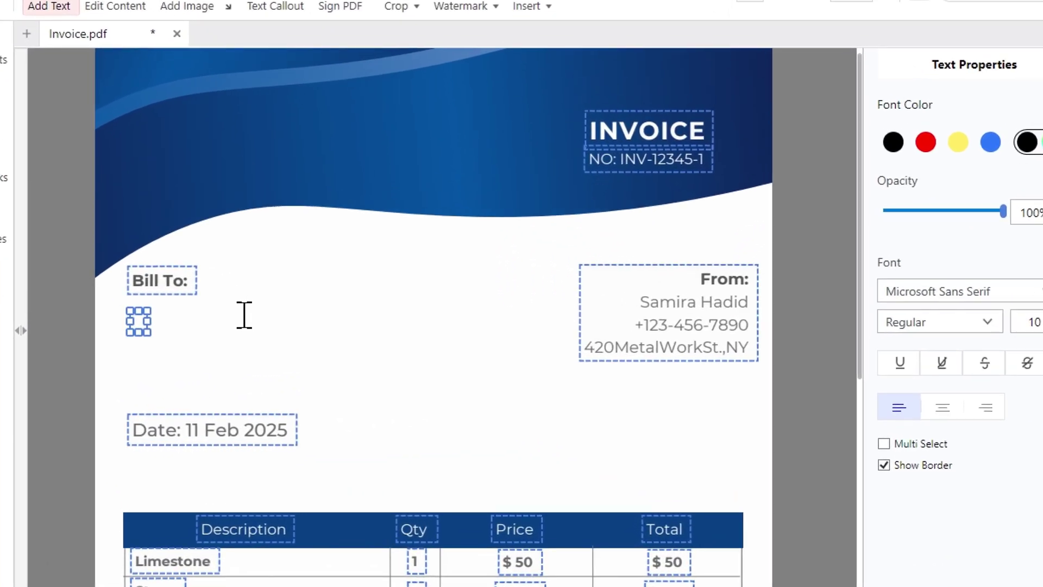
key(ctrl+v)
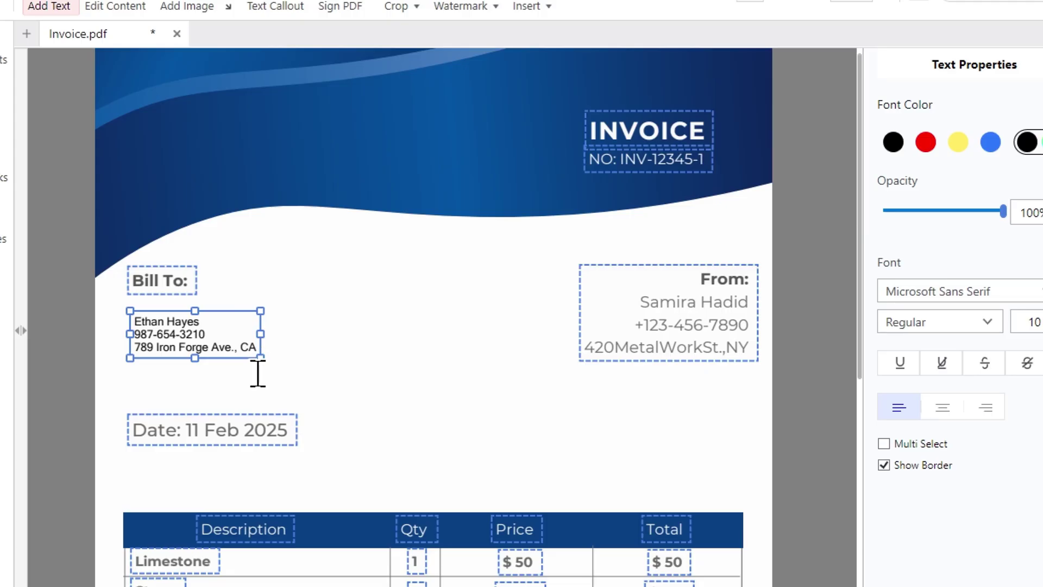
- Recolour all the client details text to a mid grey with the custom colour picker
key(ctrl+a)
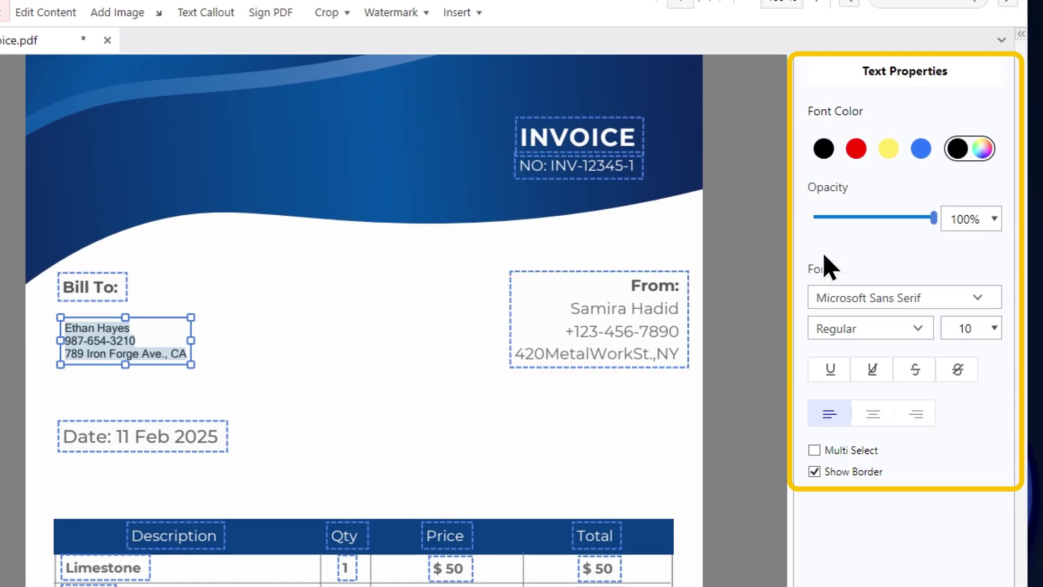
click(977, 149)
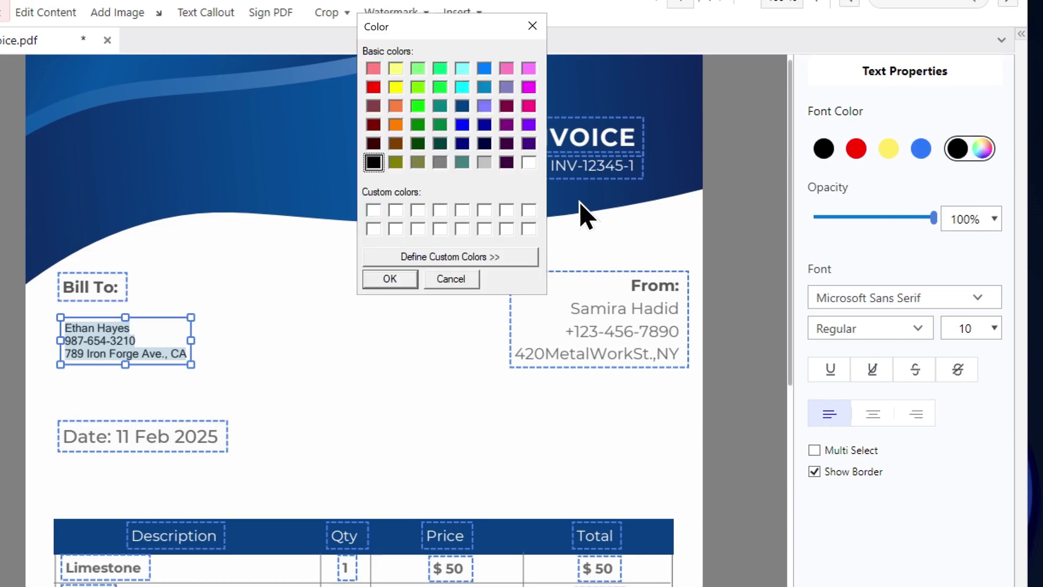
click(432, 258)
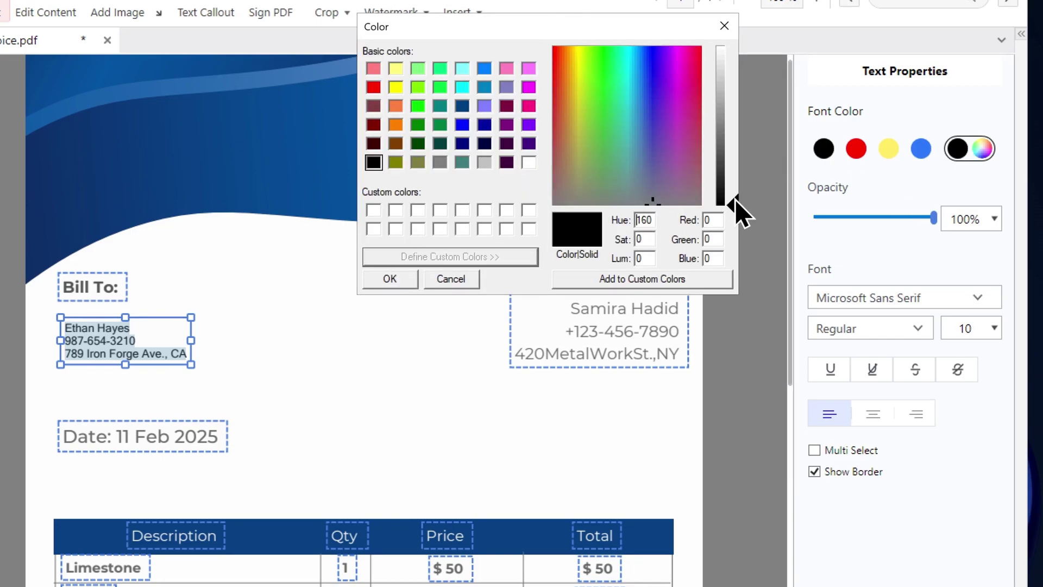
drag(735, 200, 738, 148)
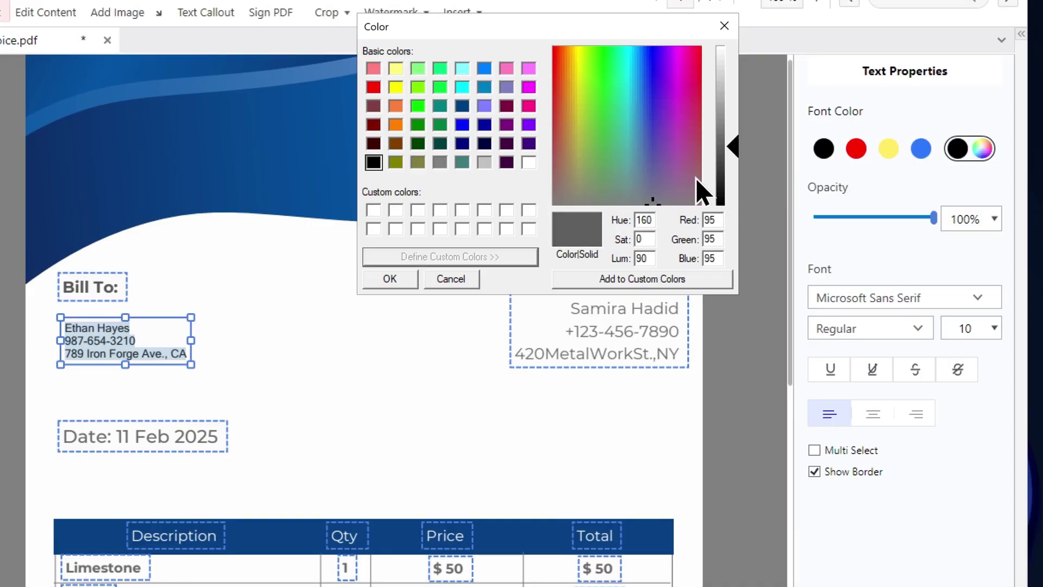
click(389, 278)
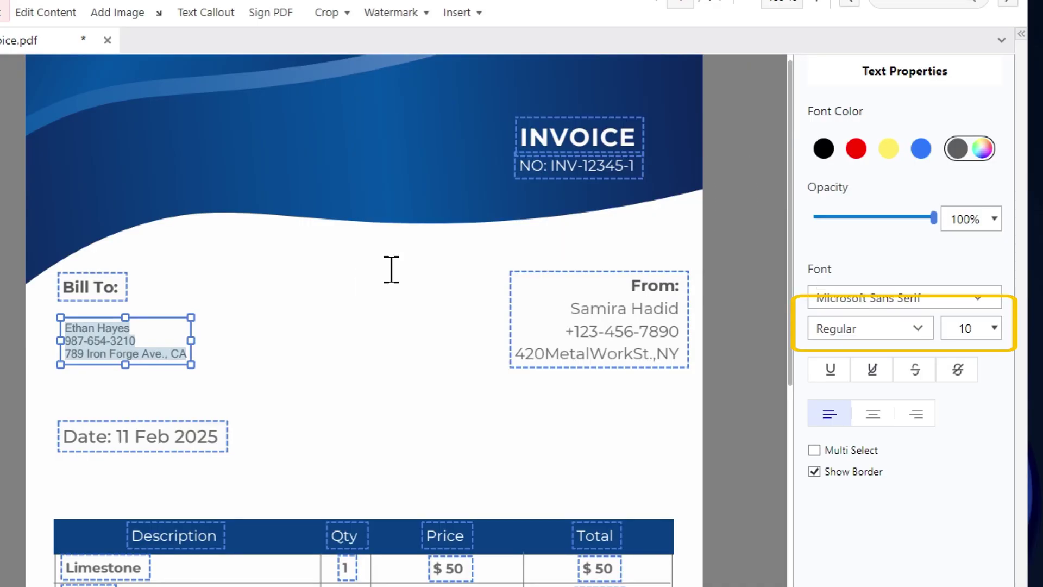
- Set the client details font to Montserrat at size 14
click(852, 298)
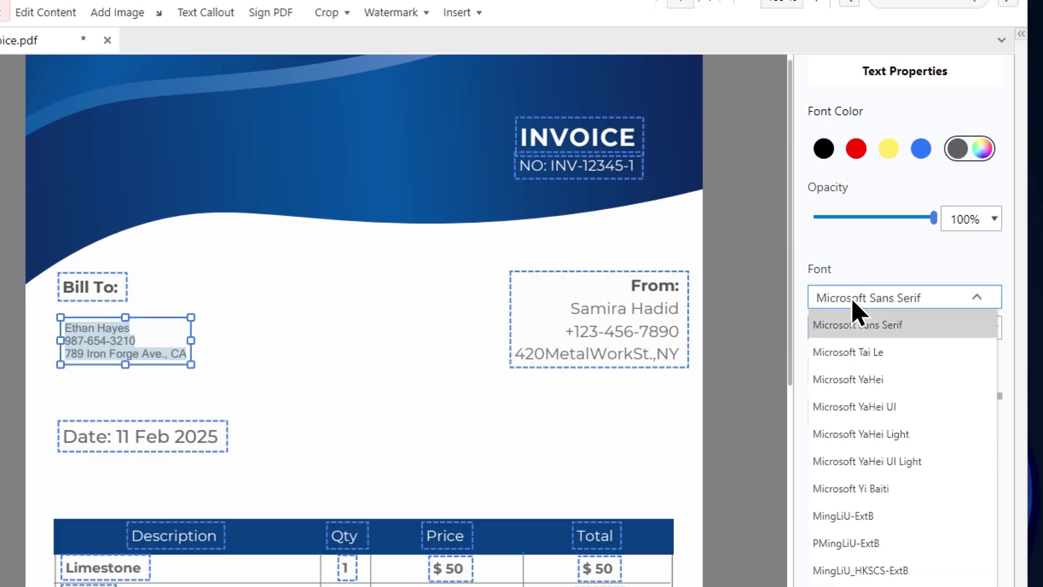
scroll(852, 298, down, 10)
scroll(875, 429, down, 1)
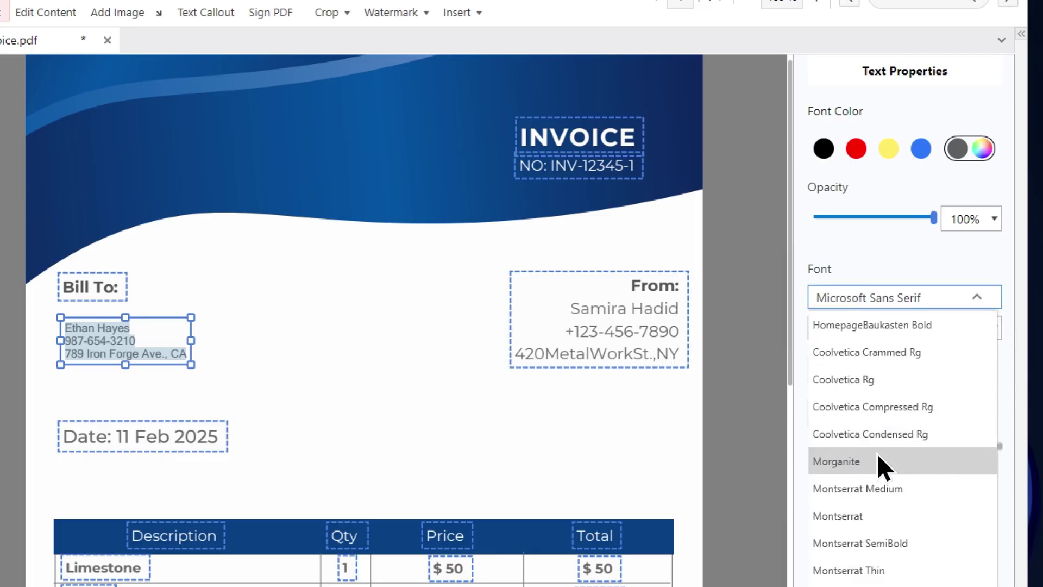
click(876, 517)
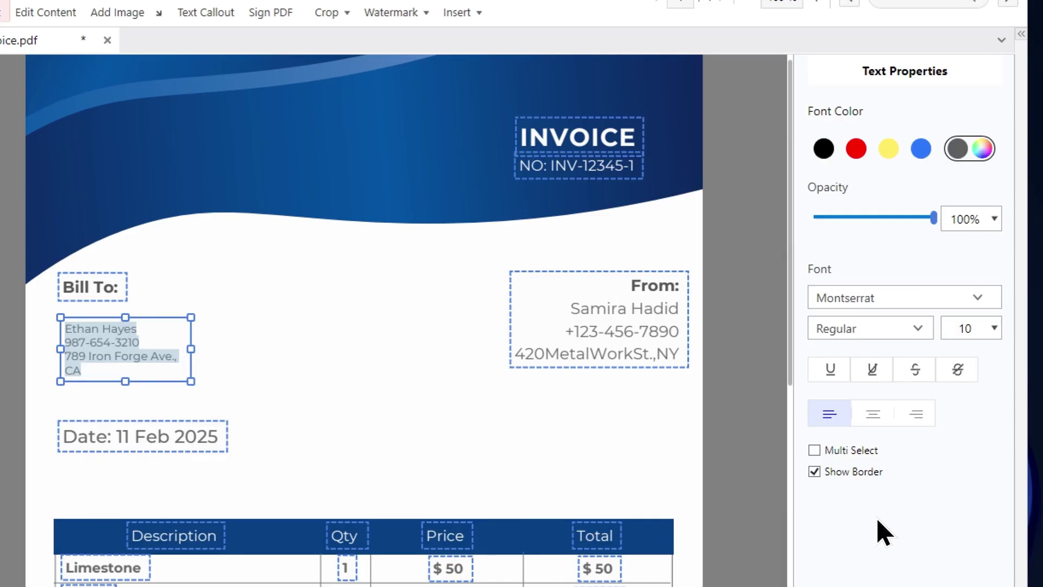
click(985, 328)
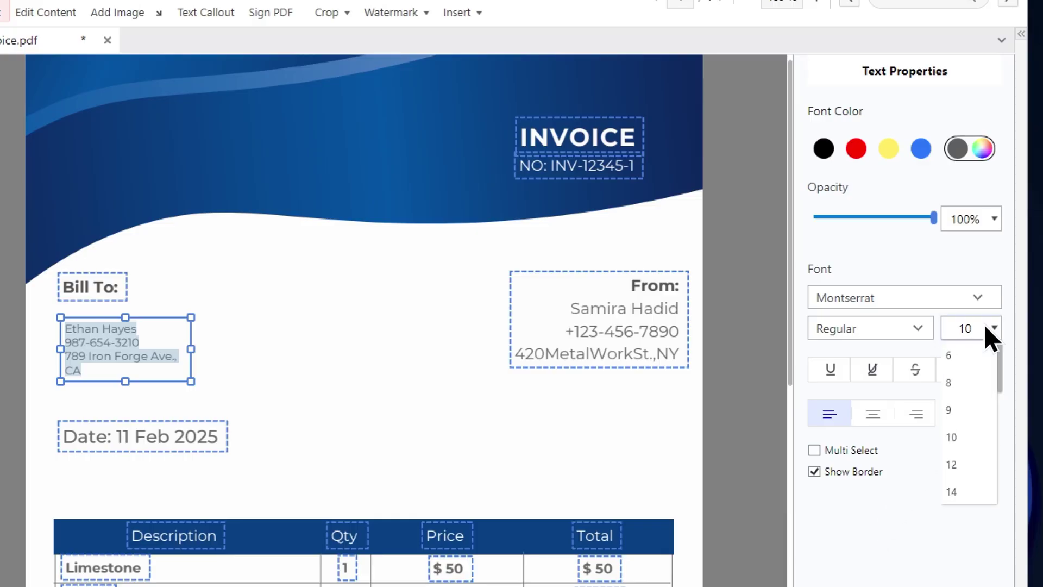
scroll(971, 468, down, 1)
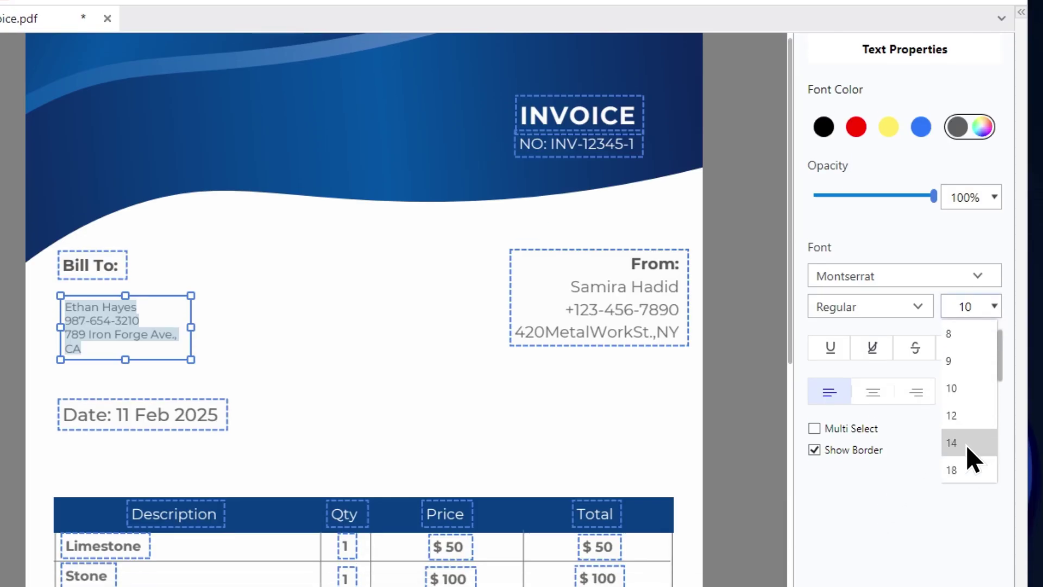
click(967, 443)
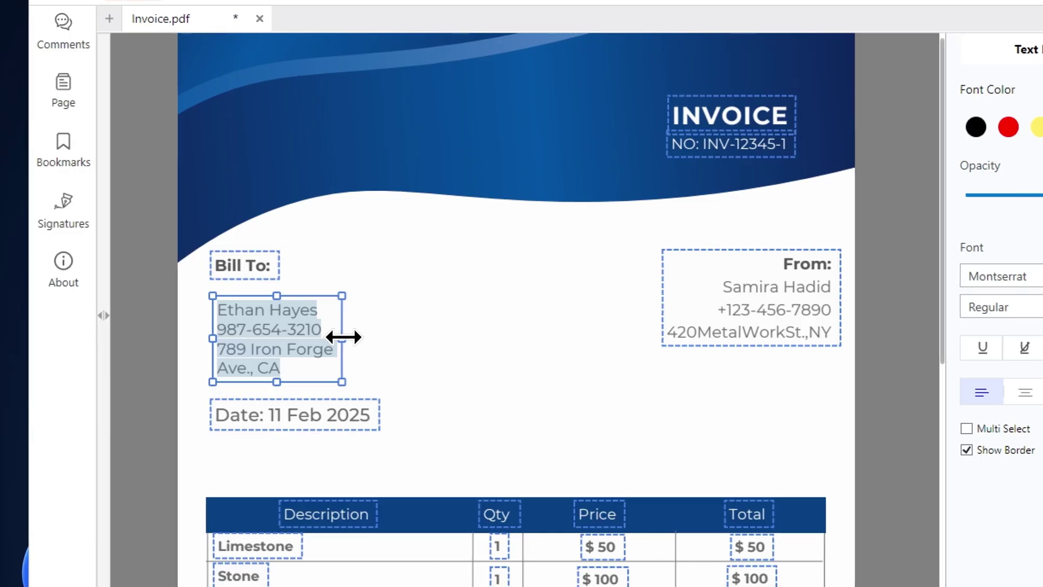
- Widen the client details box so the address fits three lines, and move it under Bill To
drag(190, 338, 227, 332)
drag(379, 332, 421, 337)
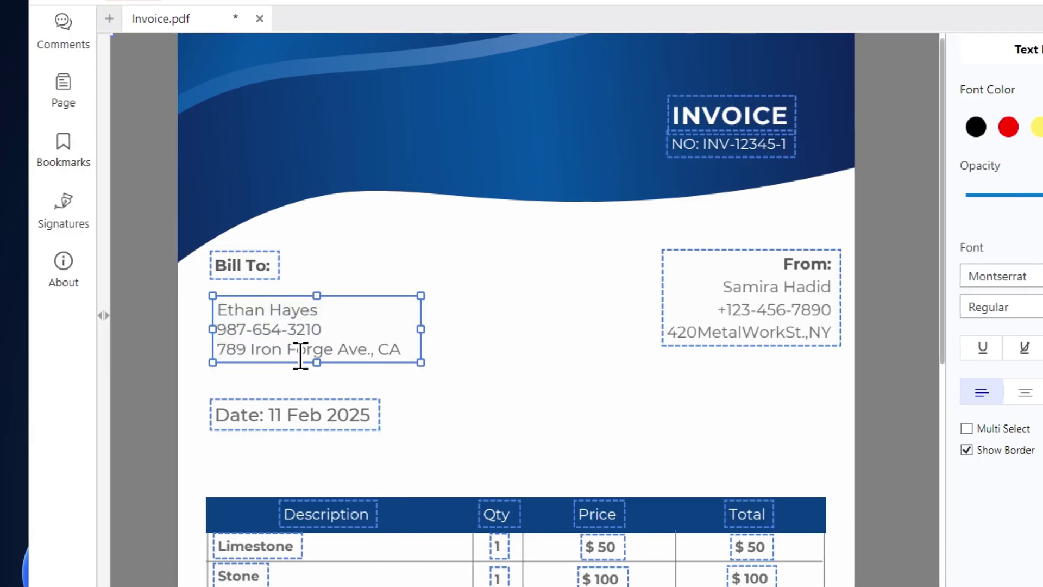
drag(351, 362, 349, 344)
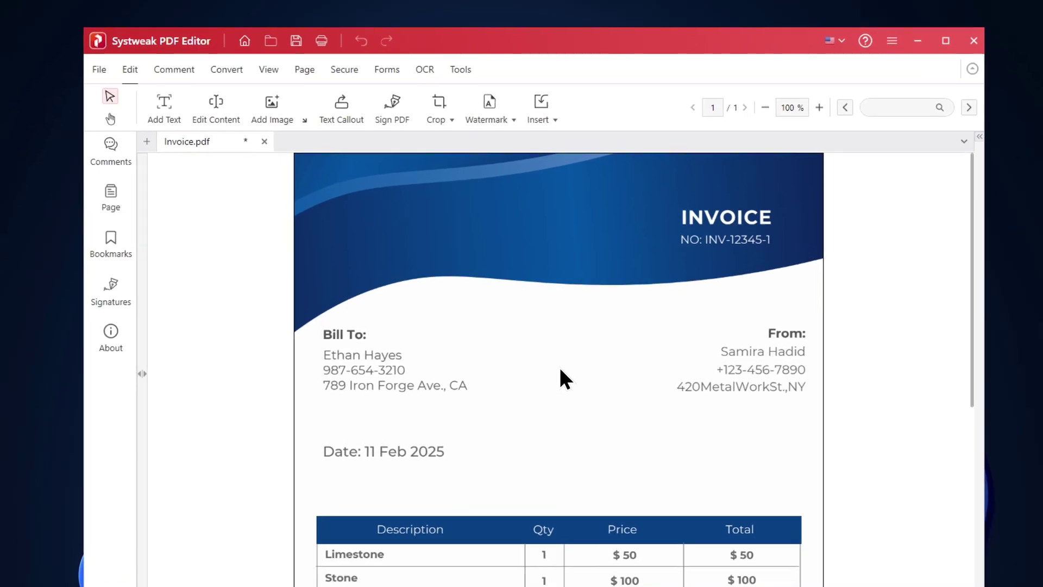
- Edit the existing date text, replacing '11 Feb' with '24 Mar'
scroll(593, 440, down, 3)
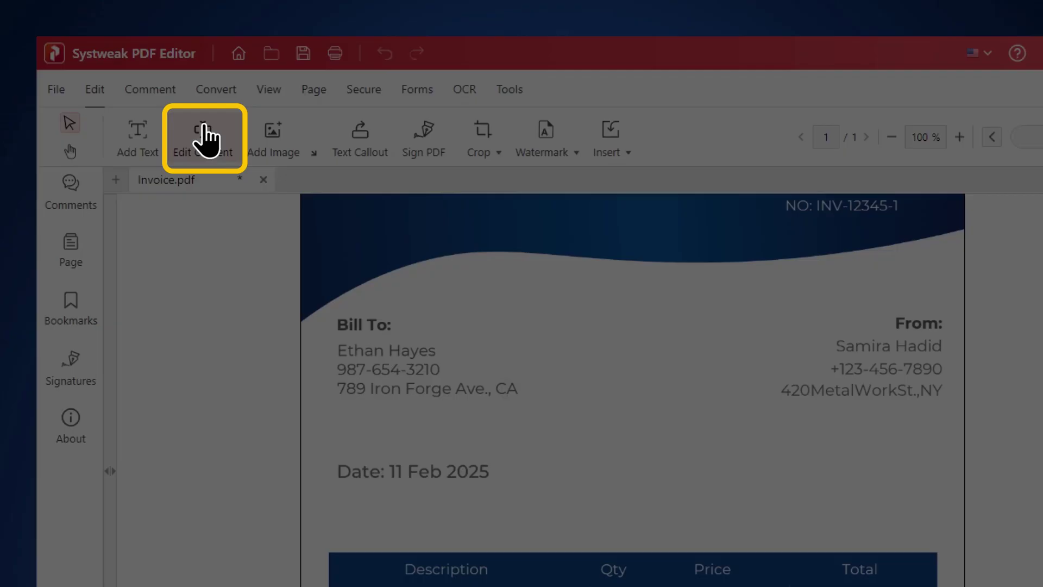
click(204, 131)
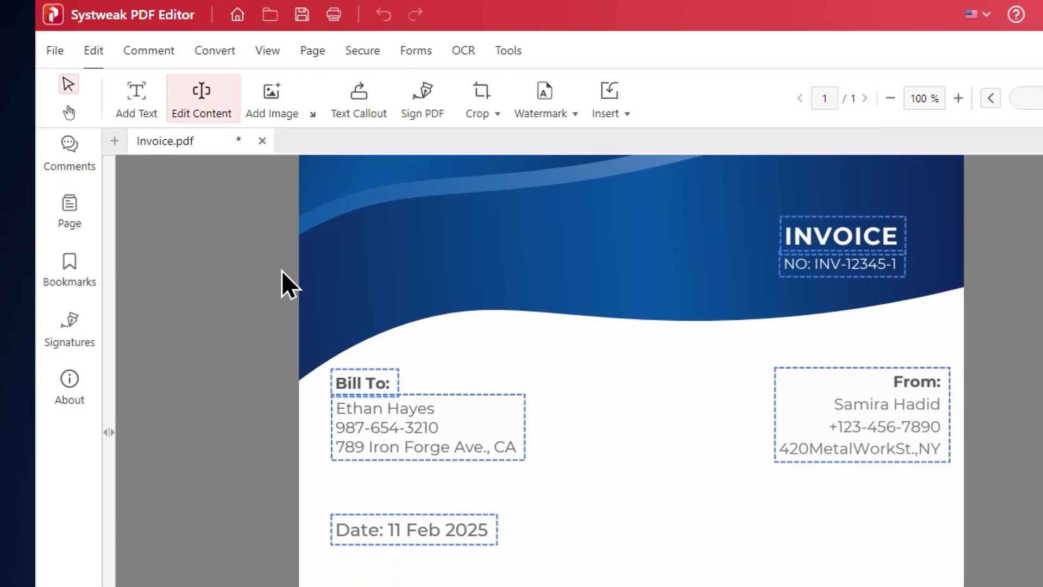
scroll(375, 460, down, 3)
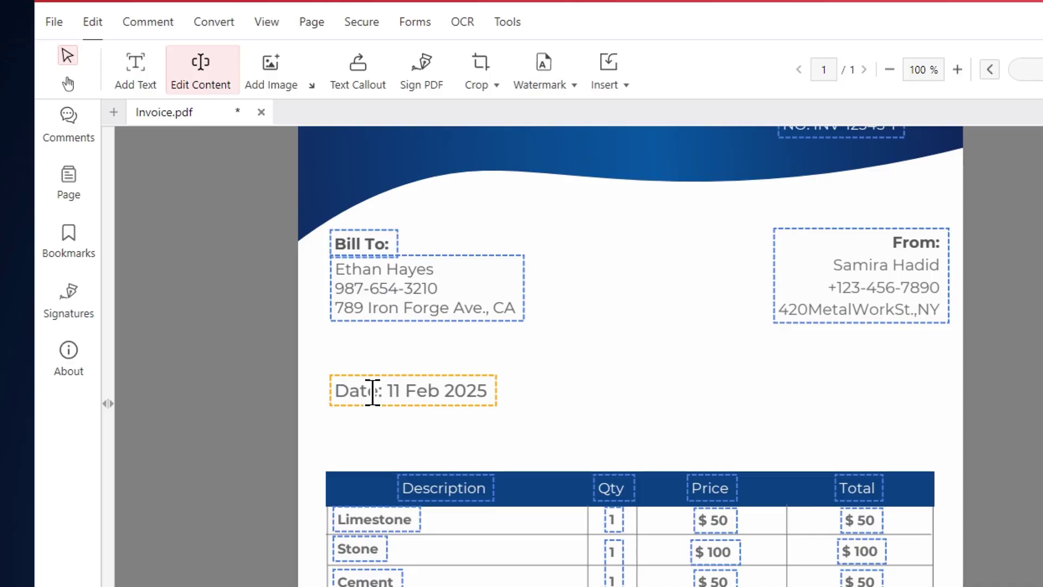
click(442, 396)
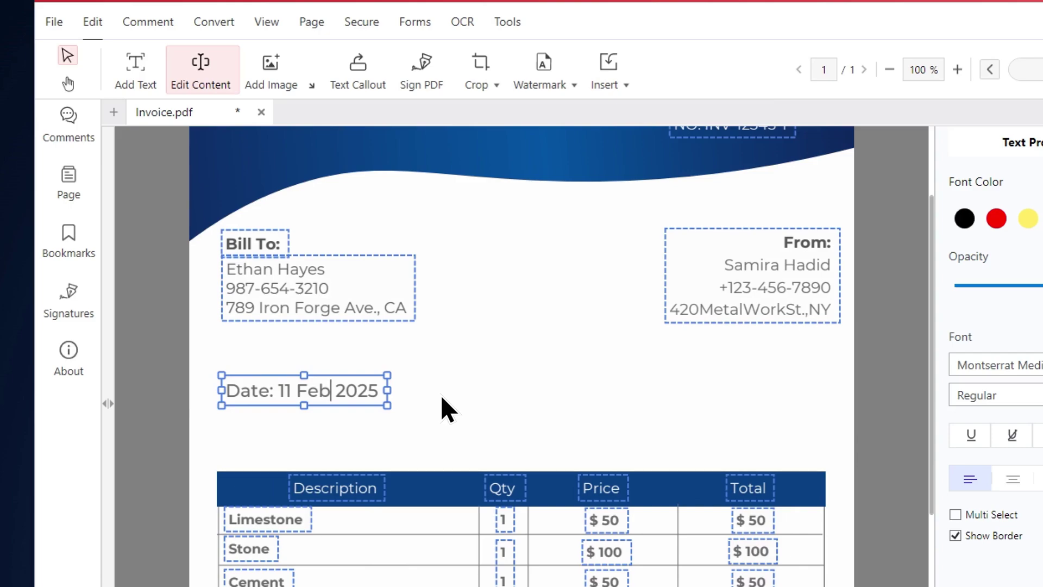
drag(329, 392, 285, 393)
key(BackSpace)
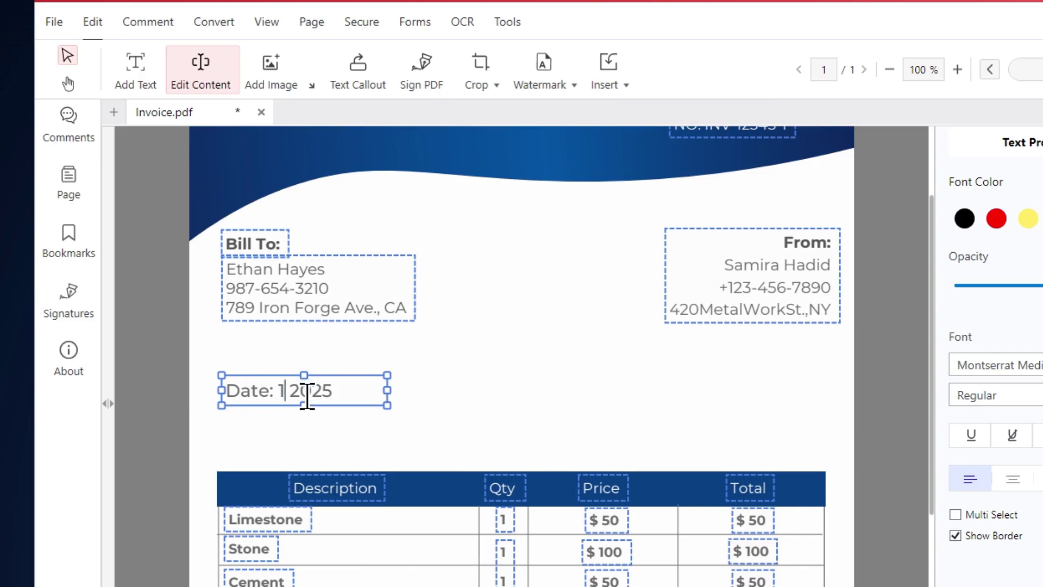
key(BackSpace)
text(24 Mar)
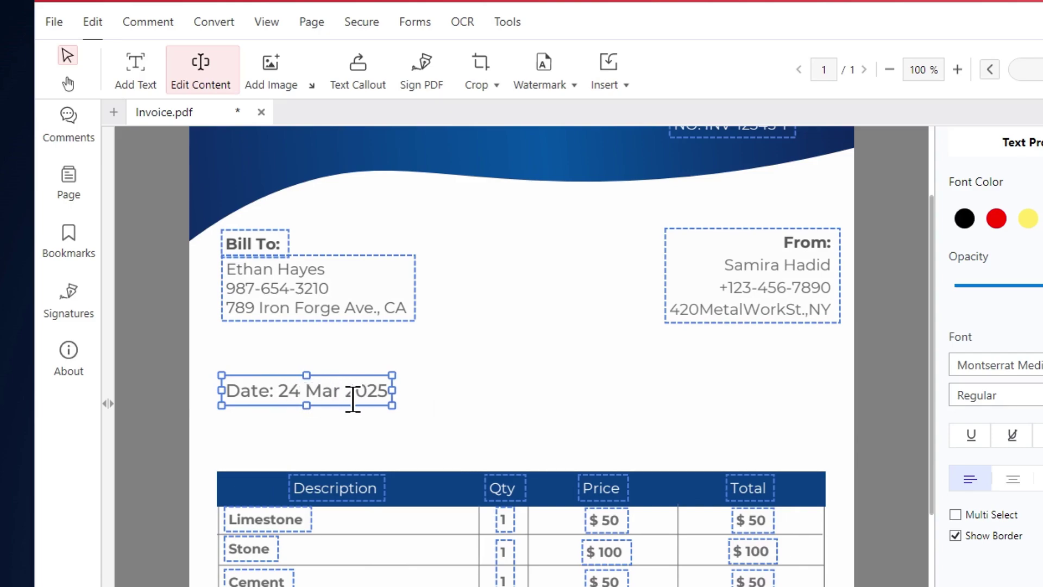
scroll(353, 400, down, 2)
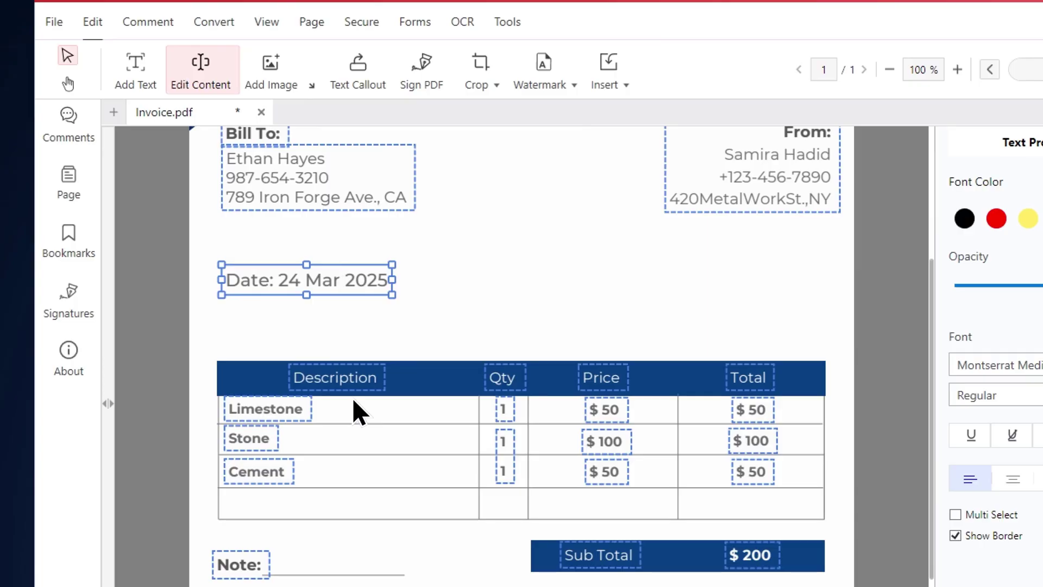
click(212, 87)
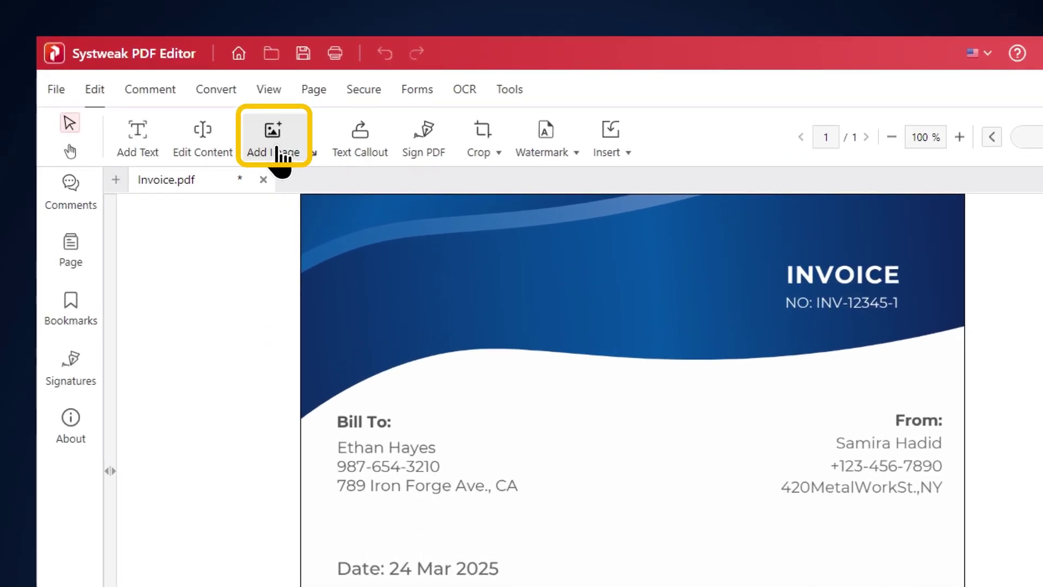
- Insert Logo.png from Downloads at the top-left of the blue header
click(278, 153)
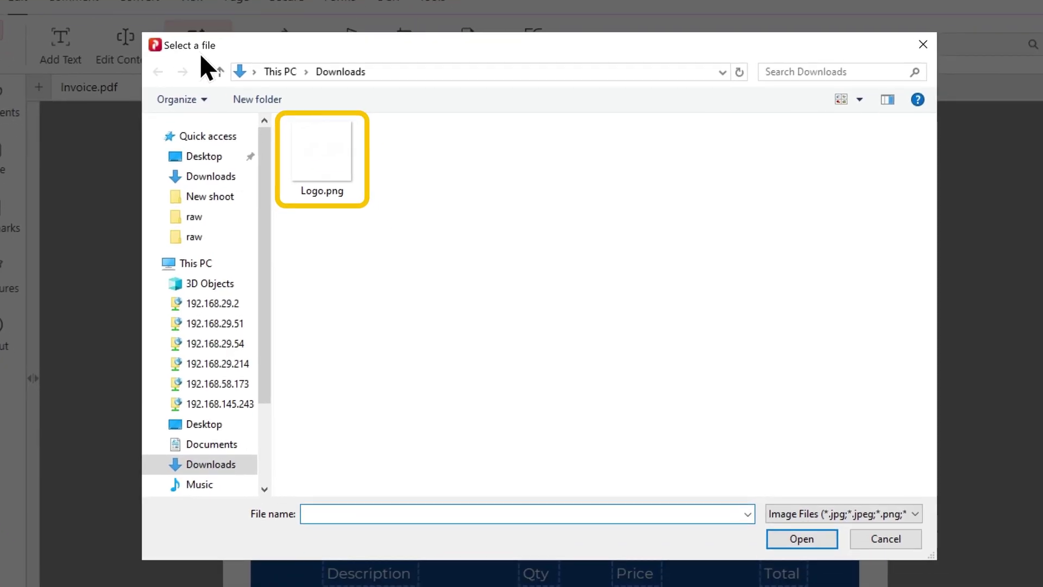
click(318, 169)
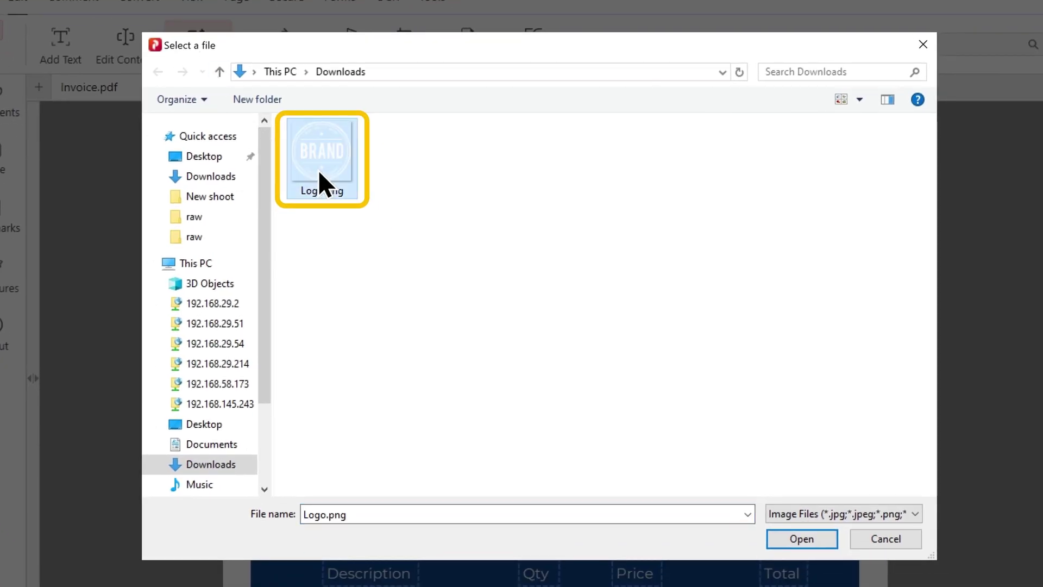
click(796, 541)
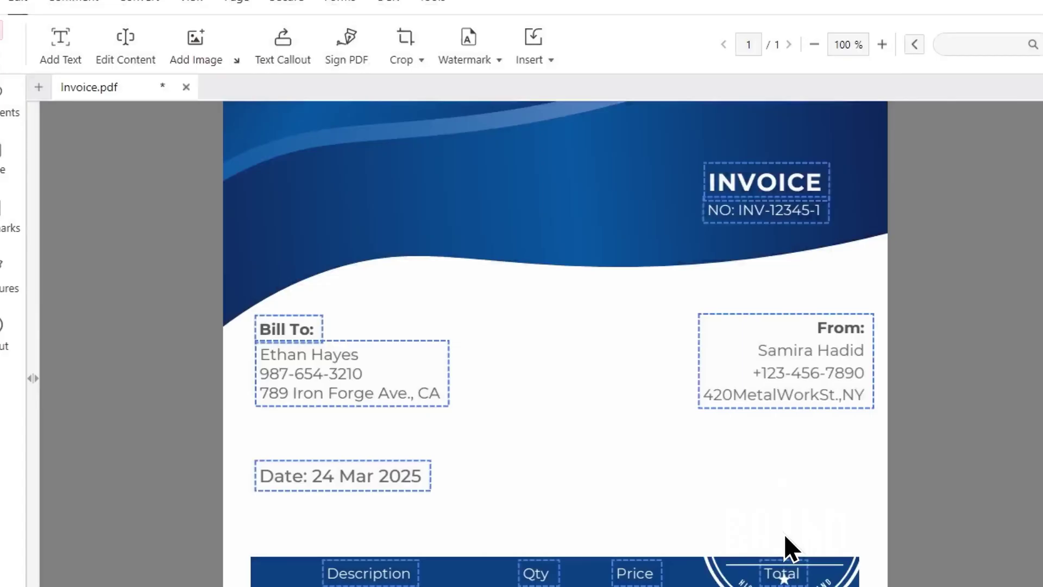
click(347, 202)
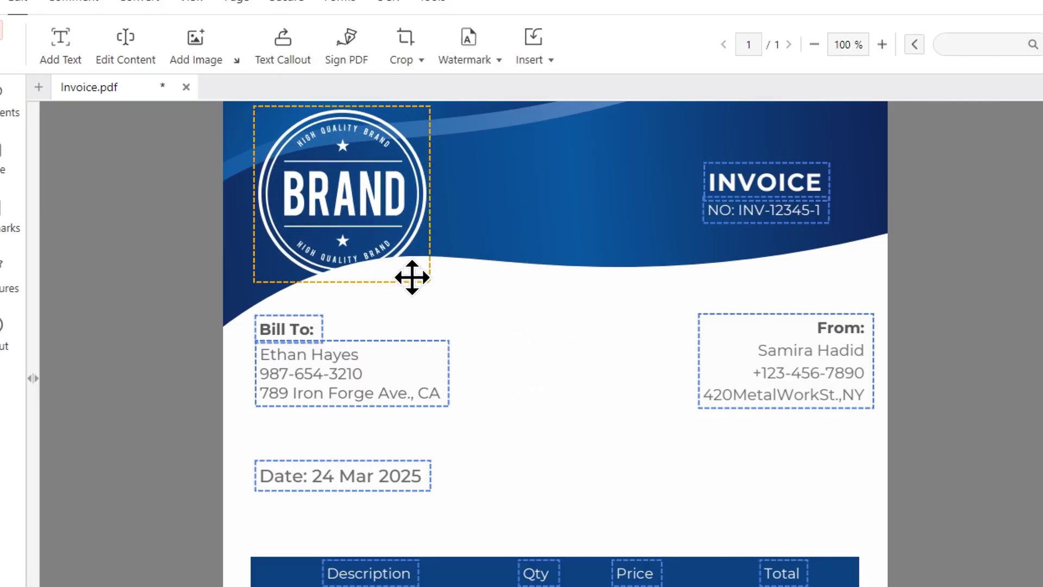
- Shrink the BRAND logo and reposition it within the header
drag(412, 277, 348, 200)
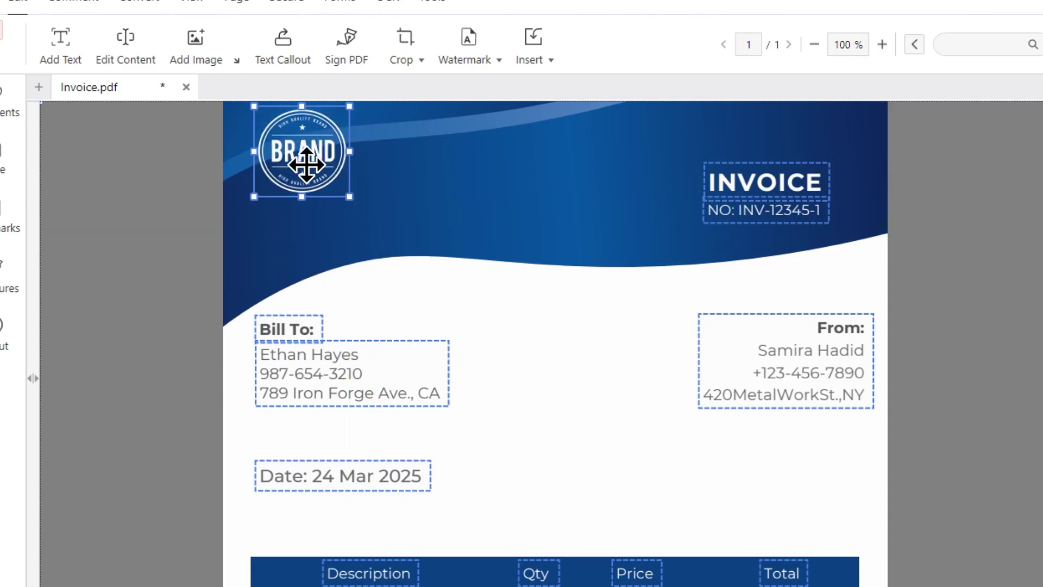
drag(310, 168, 340, 204)
drag(387, 245, 350, 206)
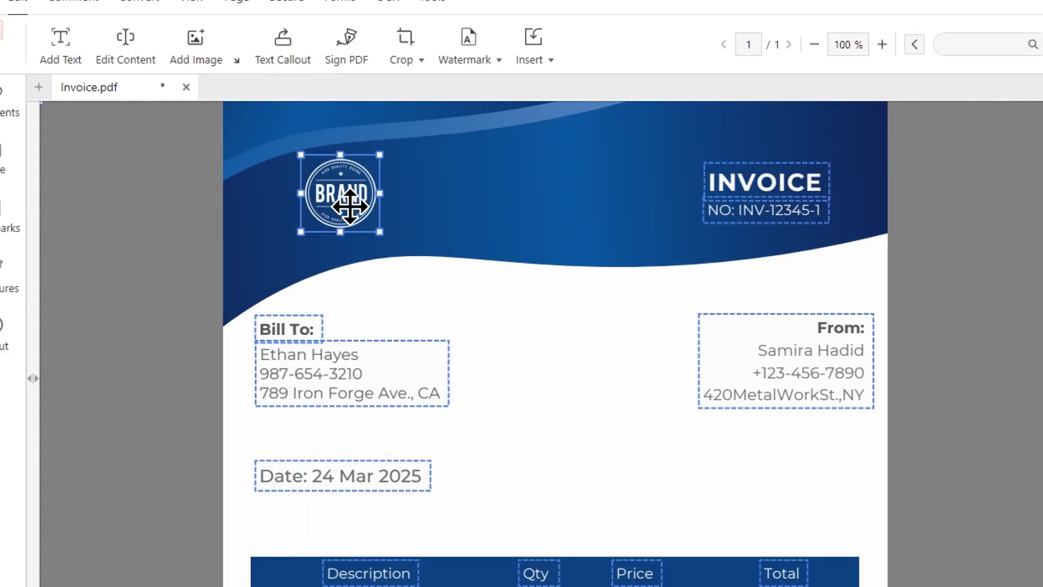
click(376, 289)
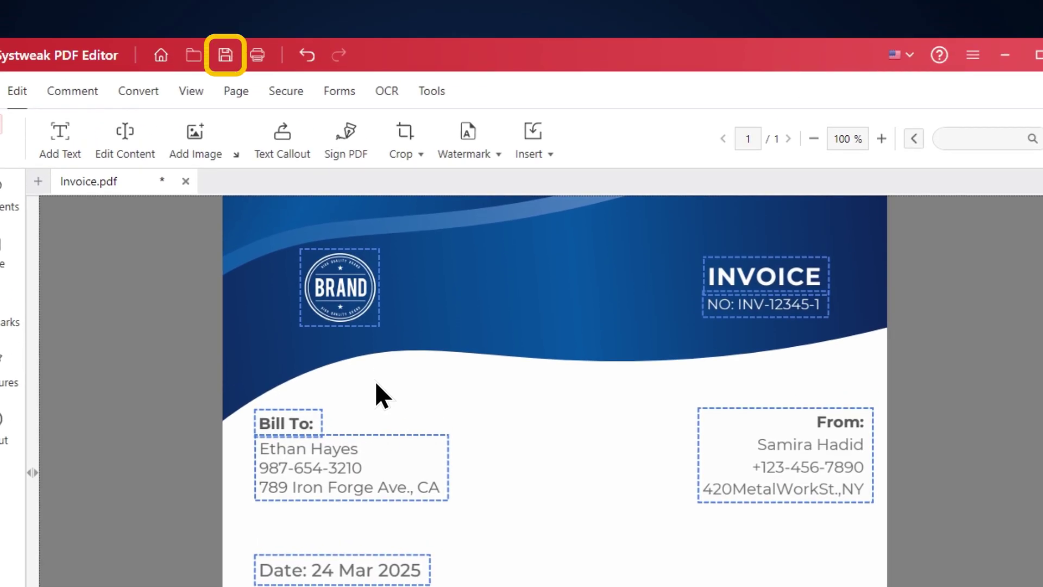
- Save the edited invoice and open the saved copy from Downloads in Edge
click(225, 57)
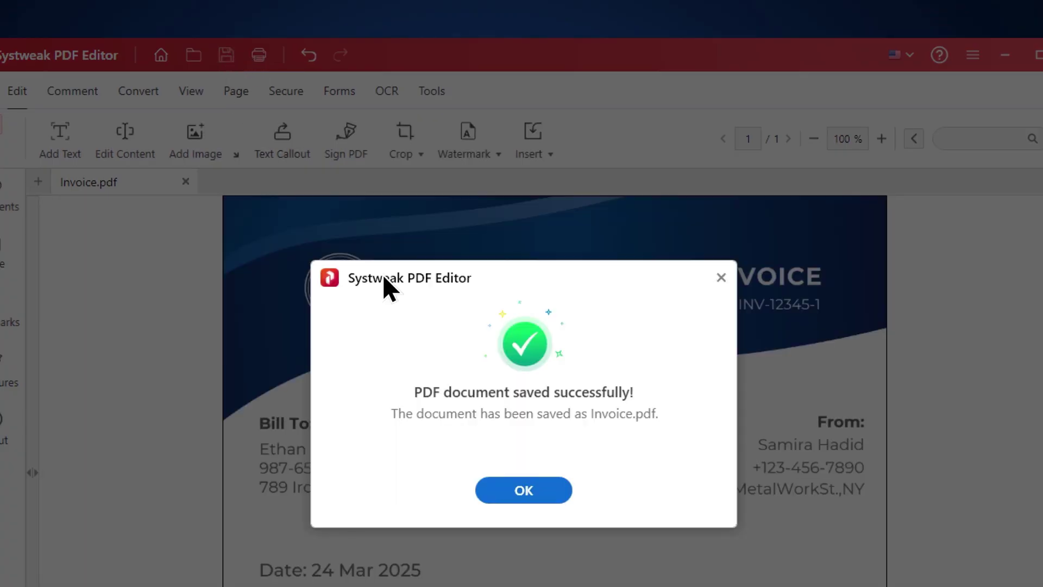
click(532, 492)
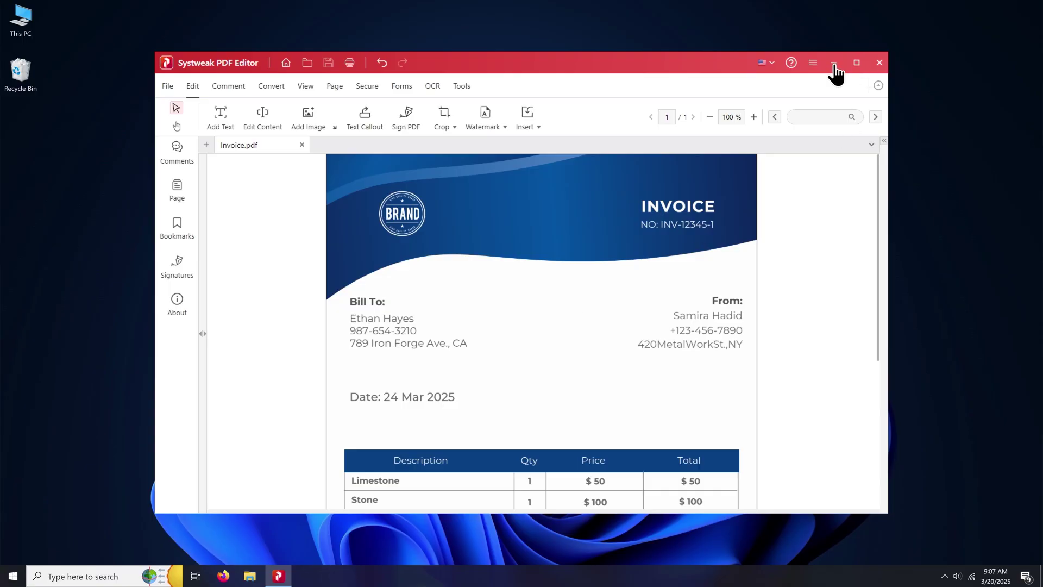
click(834, 63)
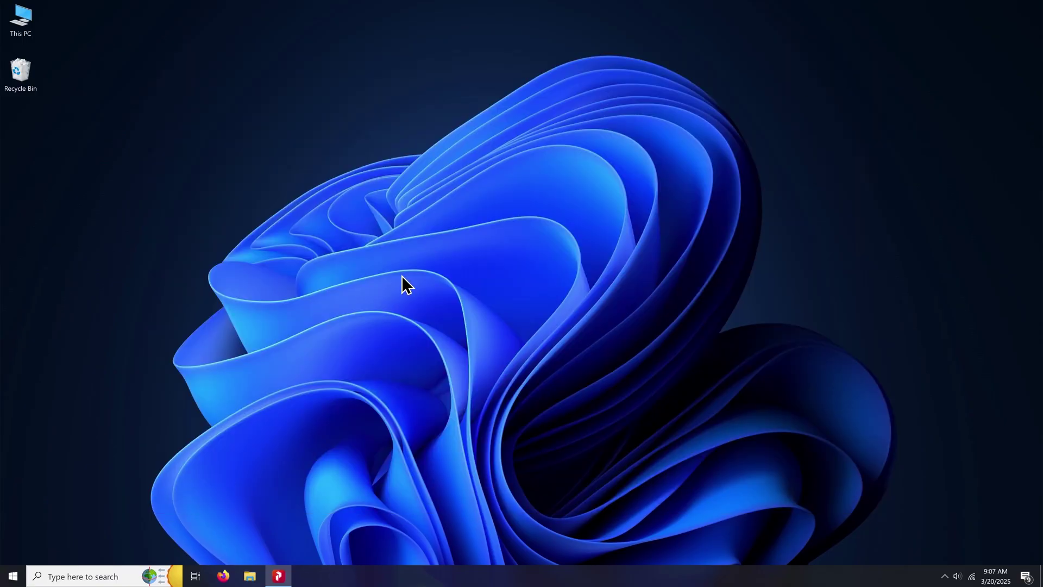
double_click(22, 23)
click(260, 404)
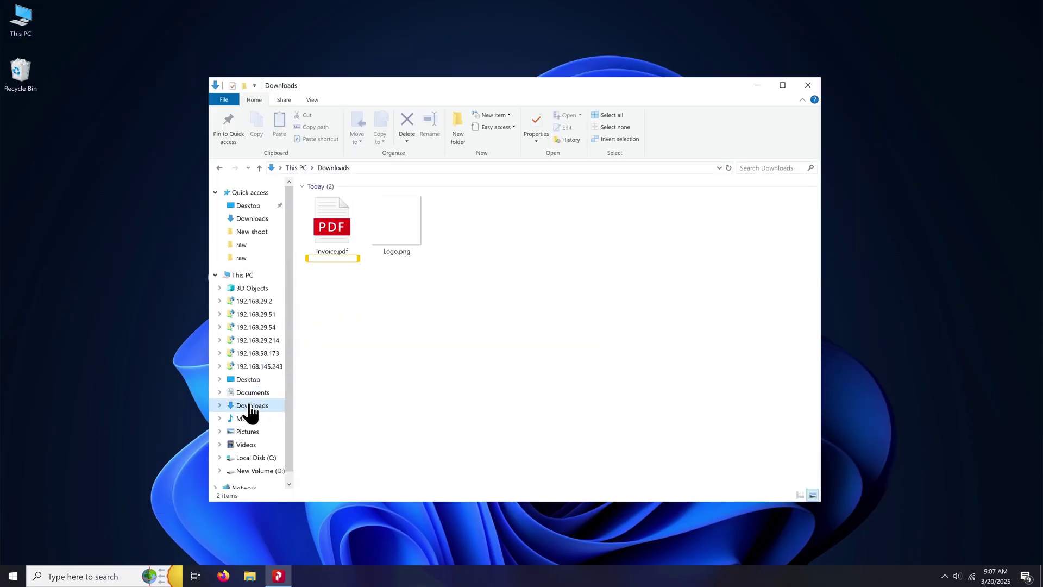
double_click(324, 232)
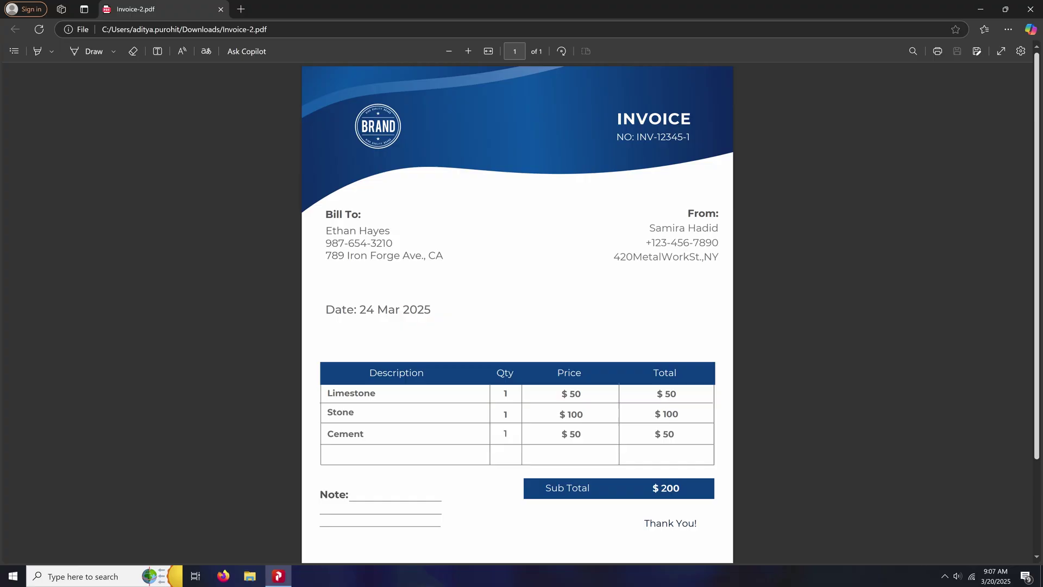